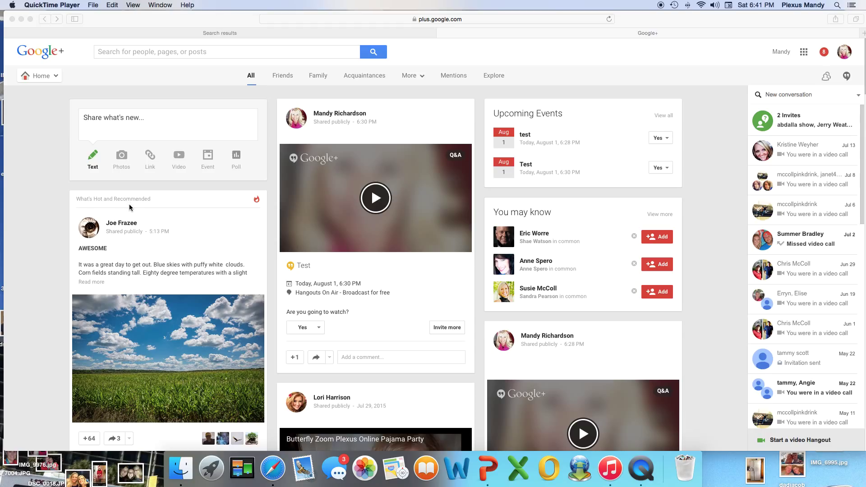
# Step: Go to the Hangouts On Air page in Google+ and begin creating a new Hangout On Air
pyautogui.click(41, 77)
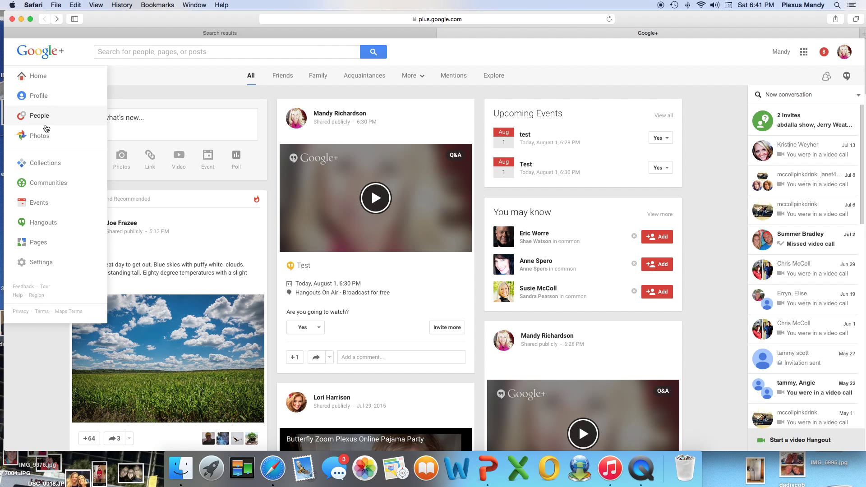
pyautogui.click(45, 224)
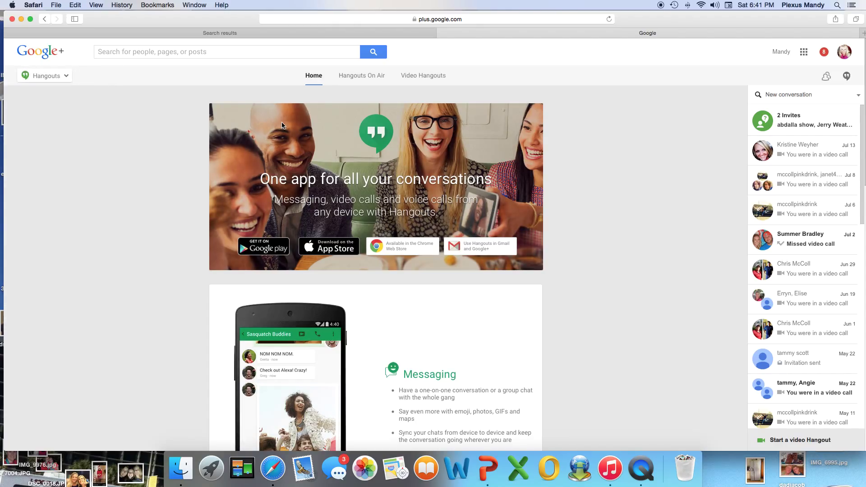
pyautogui.click(358, 78)
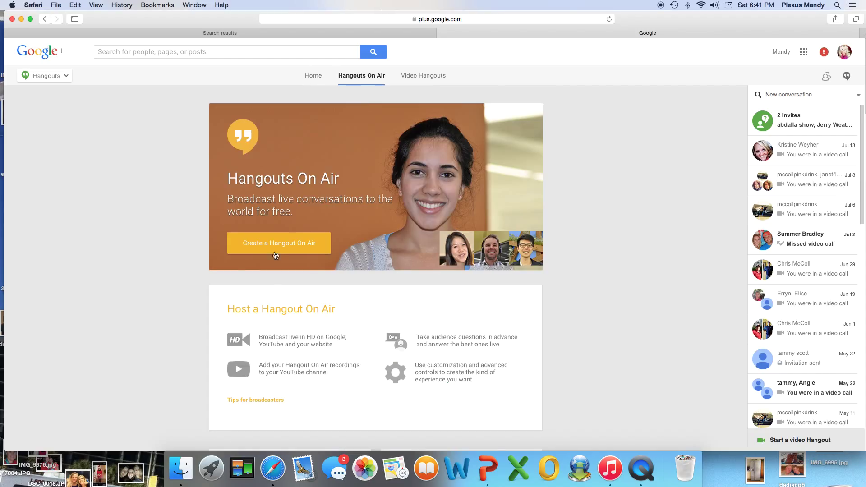
pyautogui.click(272, 246)
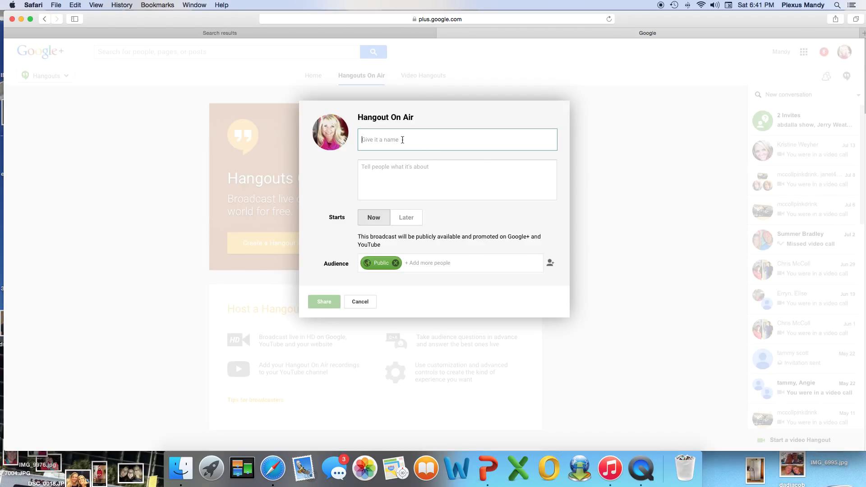
# Step: Name the Hangout On Air "Test", set it to start now for the Public audience, and share it
pyautogui.write('Test')
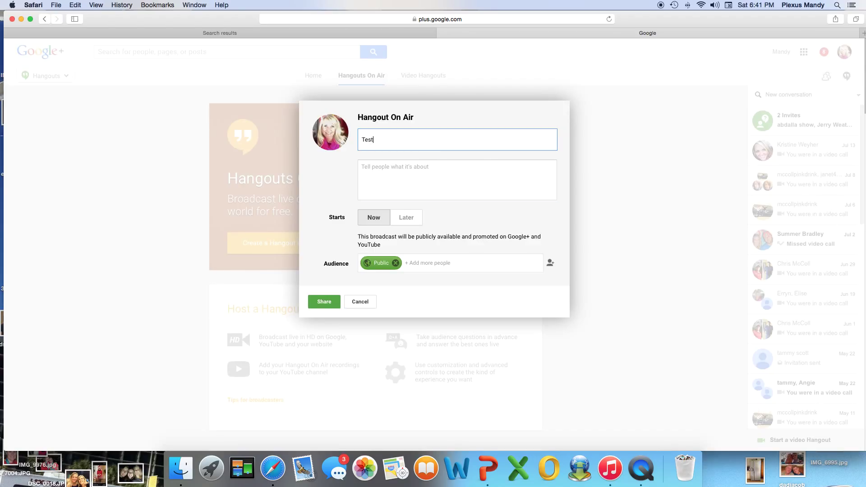
pyautogui.click(417, 169)
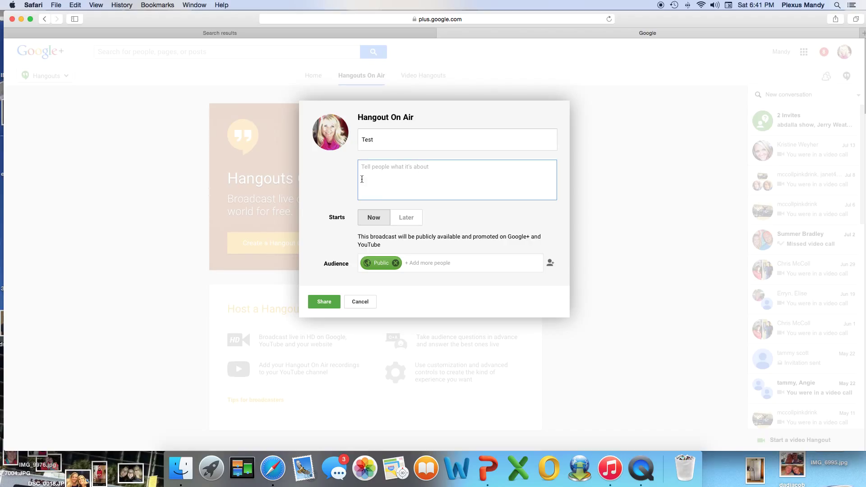
pyautogui.click(453, 133)
pyautogui.click(411, 218)
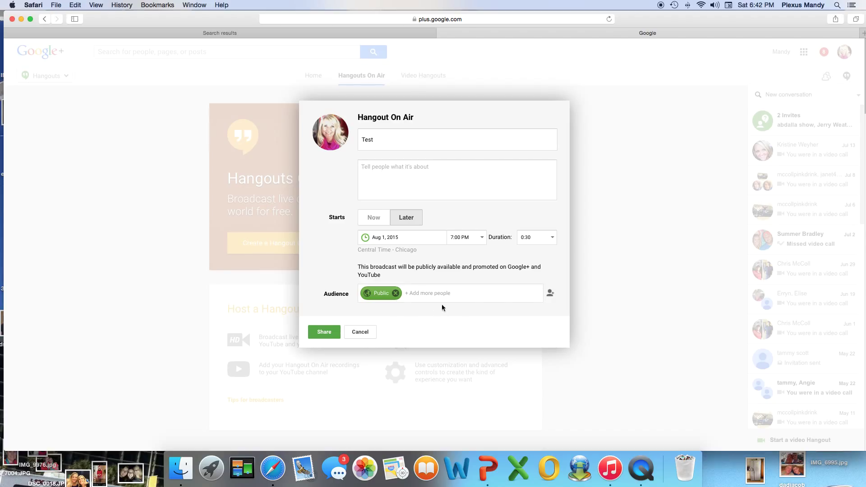
pyautogui.click(372, 217)
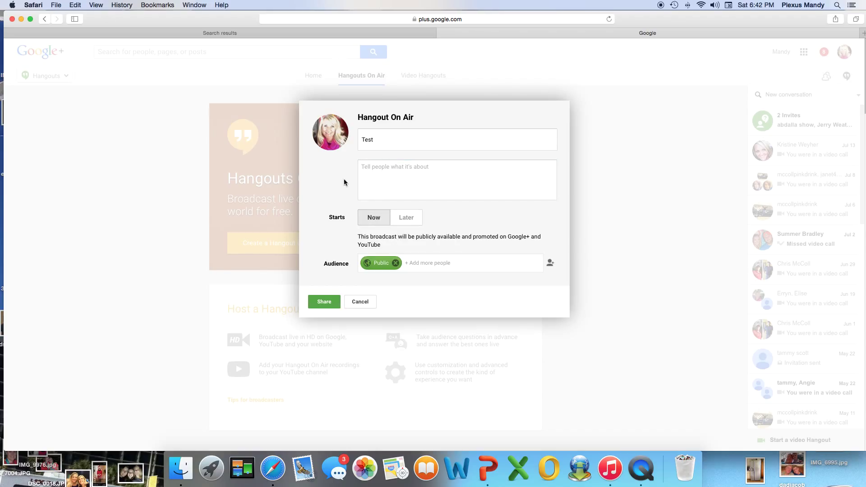
pyautogui.click(323, 302)
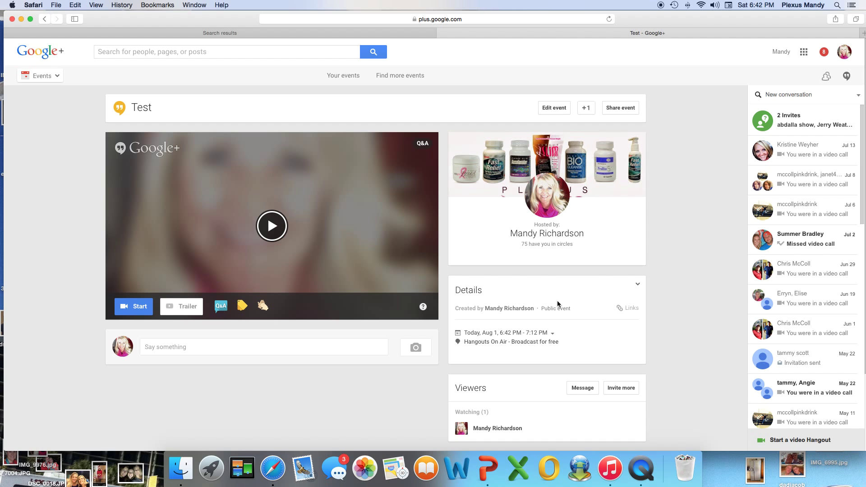
# Step: Show the event's shareable links in its details and select the YouTube page link
pyautogui.scroll(-2, 518, 341)
pyautogui.scroll(3, 469, 342)
pyautogui.click(631, 309)
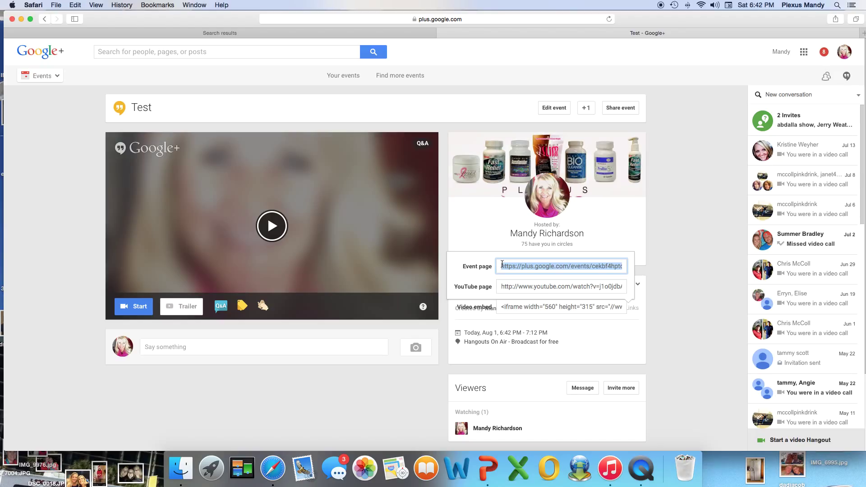
pyautogui.click(514, 286)
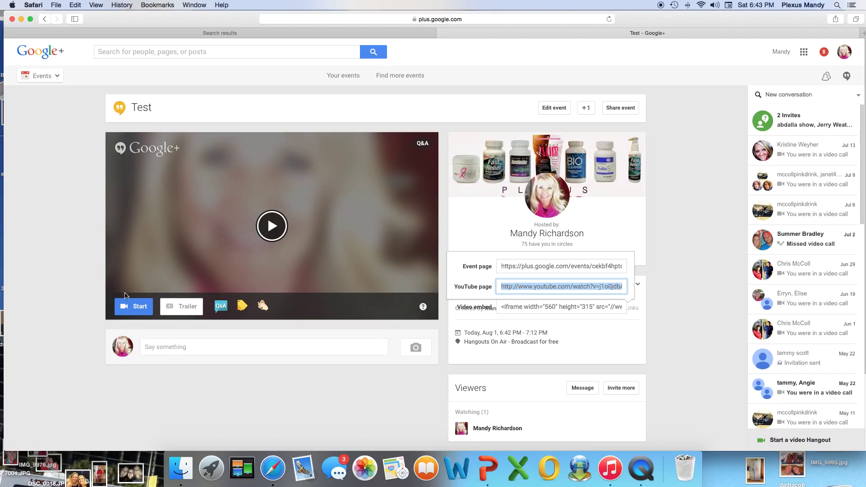
# Step: Start the hangout without inviting guests, and select the YouTube page link among the hangout's links
pyautogui.click(134, 308)
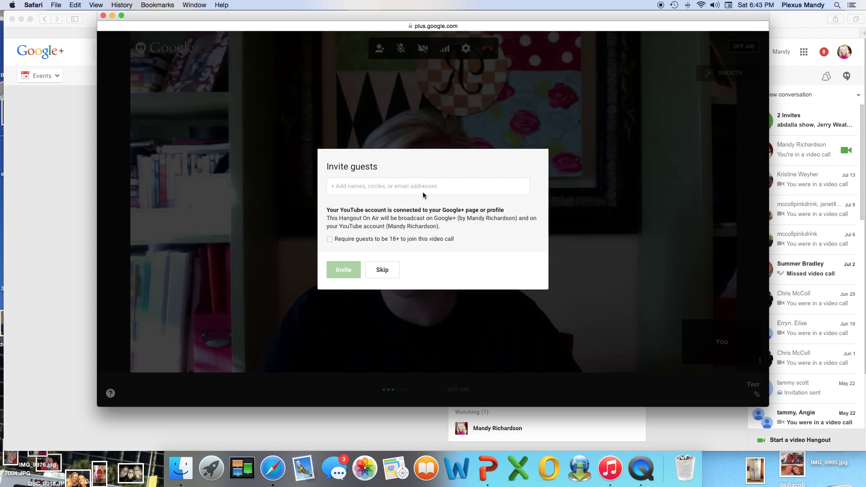
pyautogui.click(381, 269)
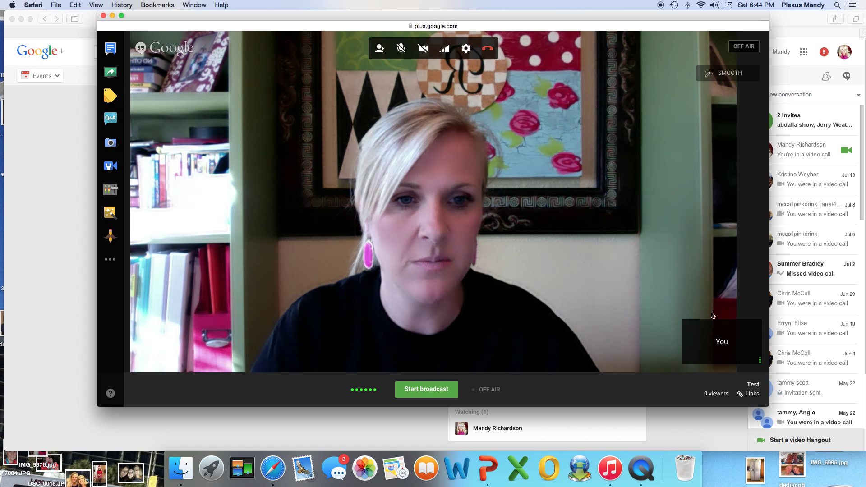
pyautogui.click(749, 395)
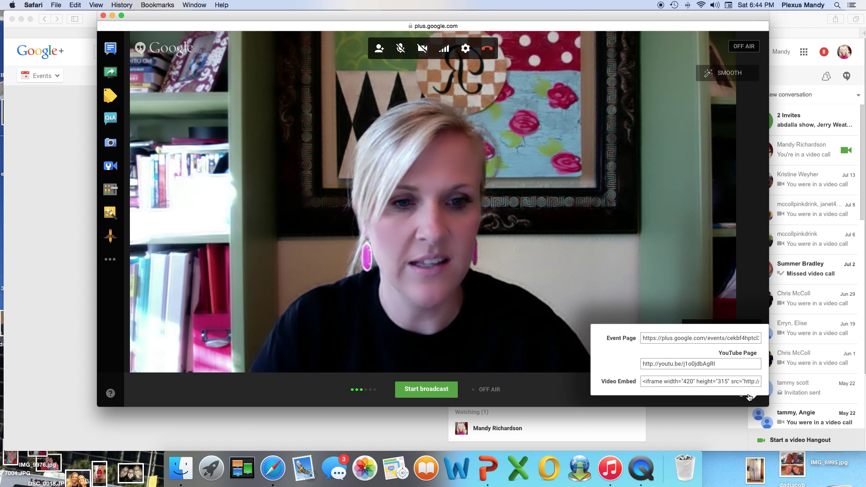
pyautogui.click(654, 360)
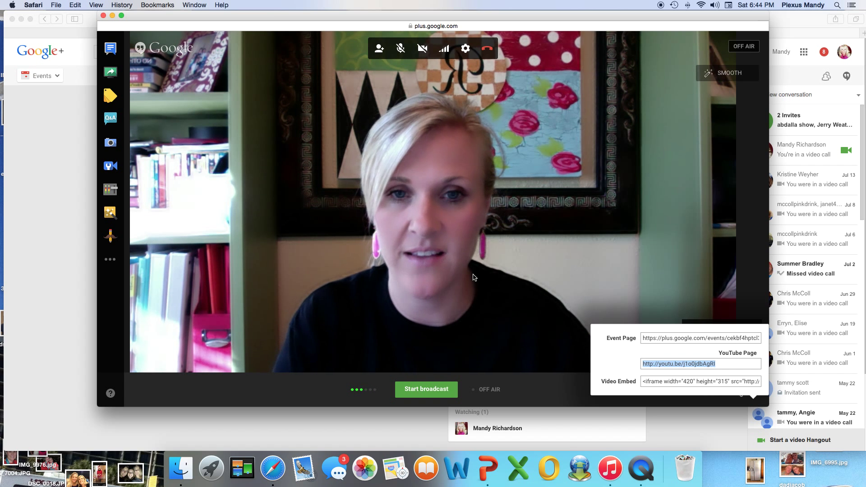
# Step: Select the hangout's permanent link in the invitation dialog, then close the dialog without sending invites
pyautogui.click(379, 51)
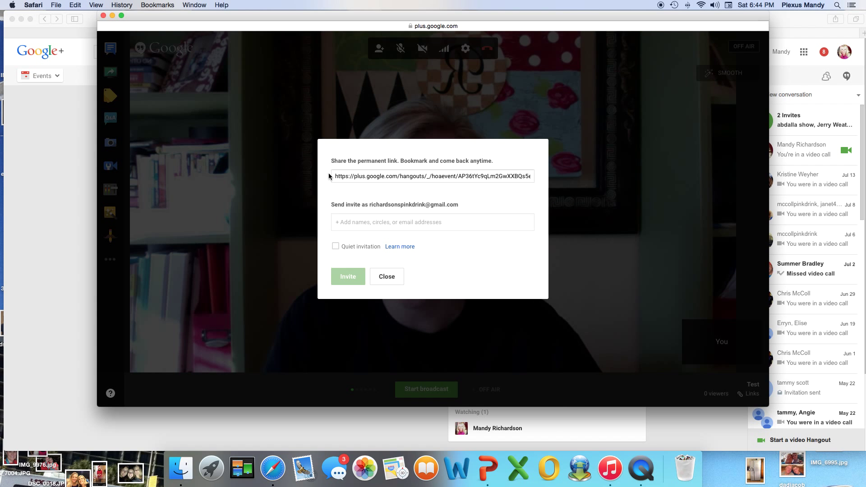
pyautogui.click(347, 175)
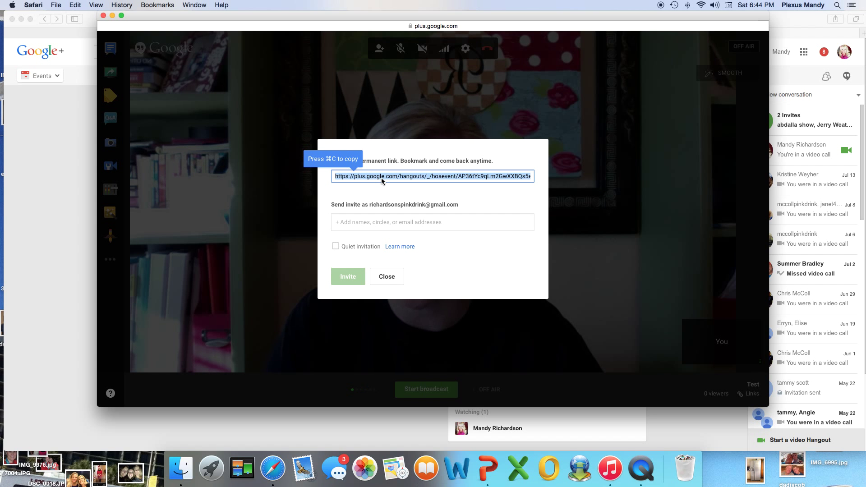
pyautogui.click(386, 277)
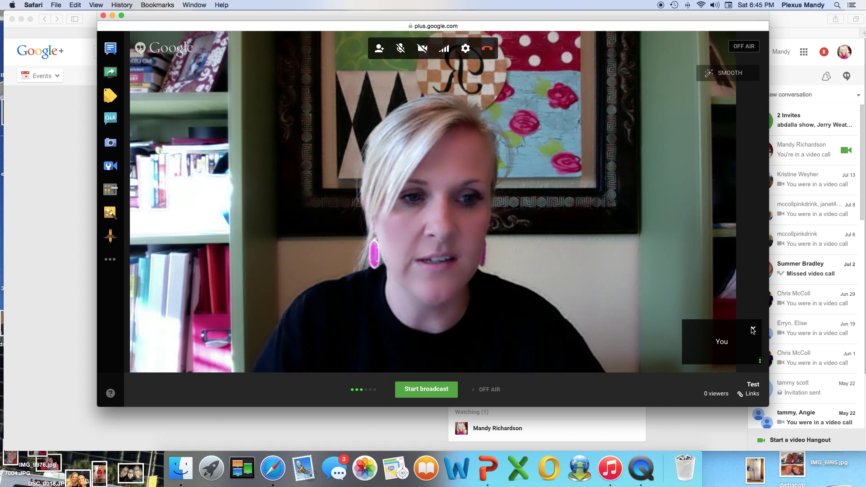
# Step: Compare the guest invitation link with the viewer links of the hangout, leaving the invitation dialog closed
pyautogui.click(760, 359)
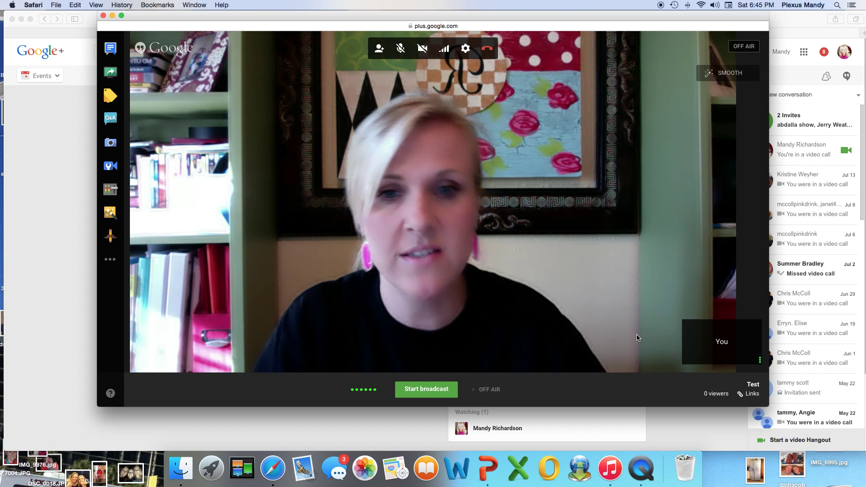
pyautogui.click(380, 51)
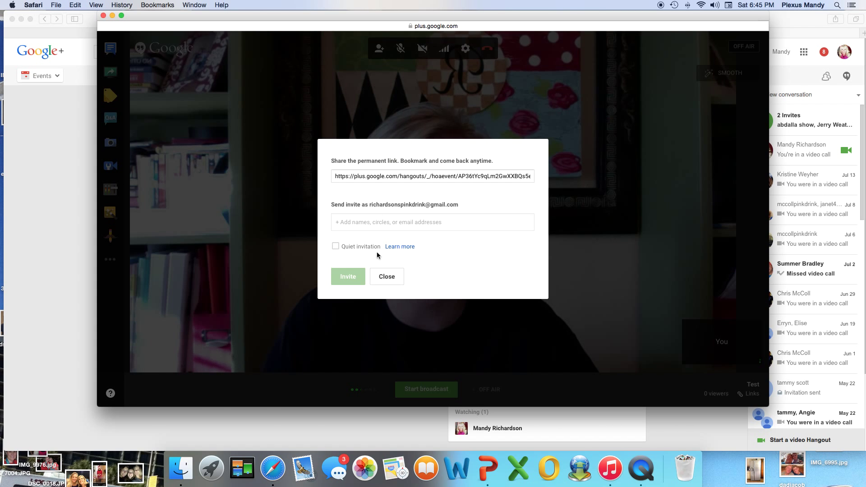
pyautogui.click(387, 276)
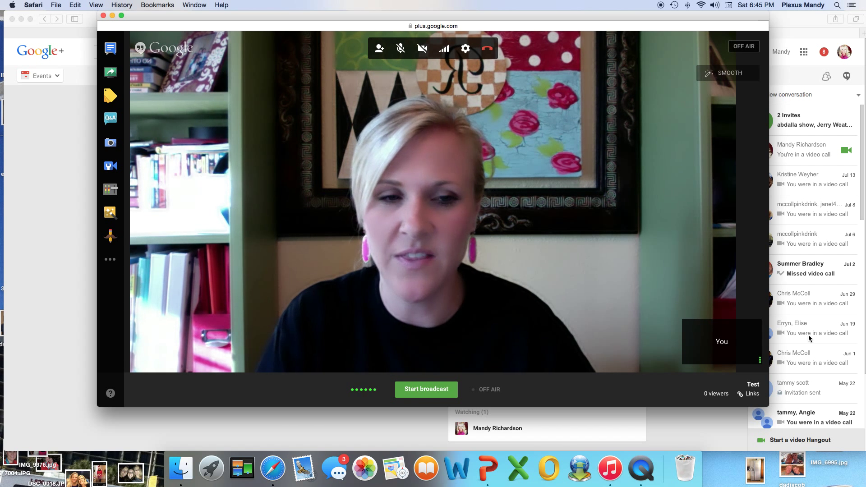
pyautogui.click(749, 393)
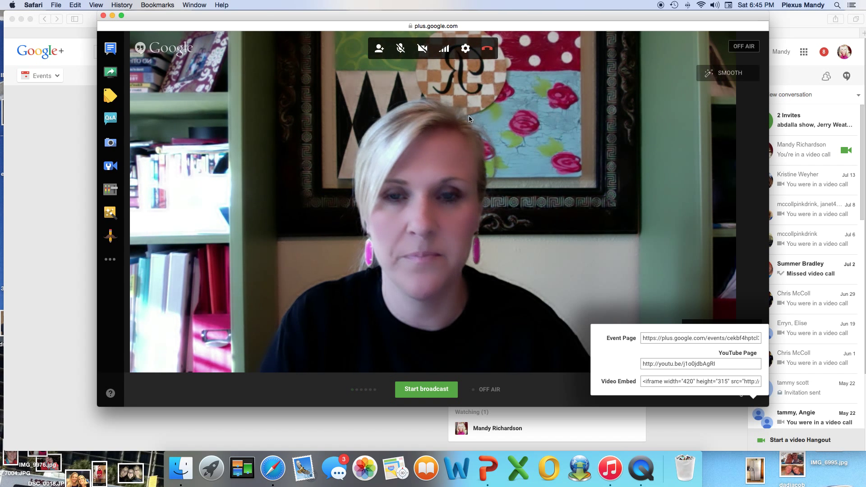
pyautogui.click(378, 48)
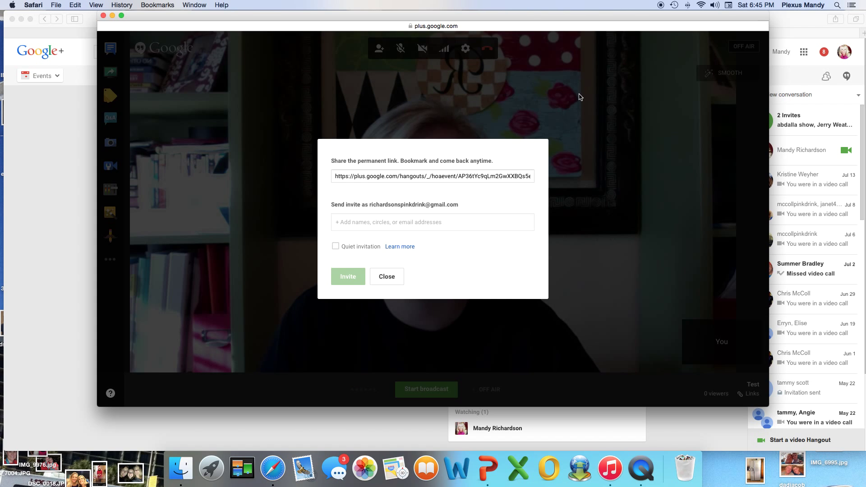
pyautogui.click(386, 277)
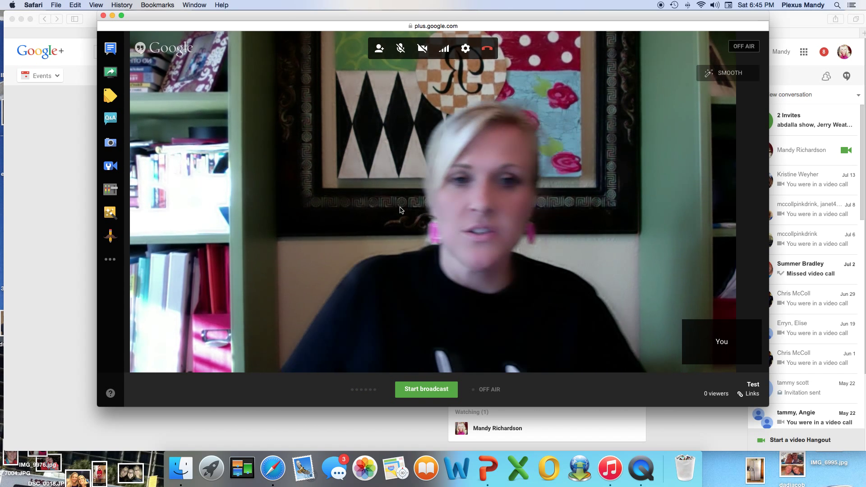
# Step: Start the live broadcast, confirm going live, and open the Control Room
pyautogui.click(427, 393)
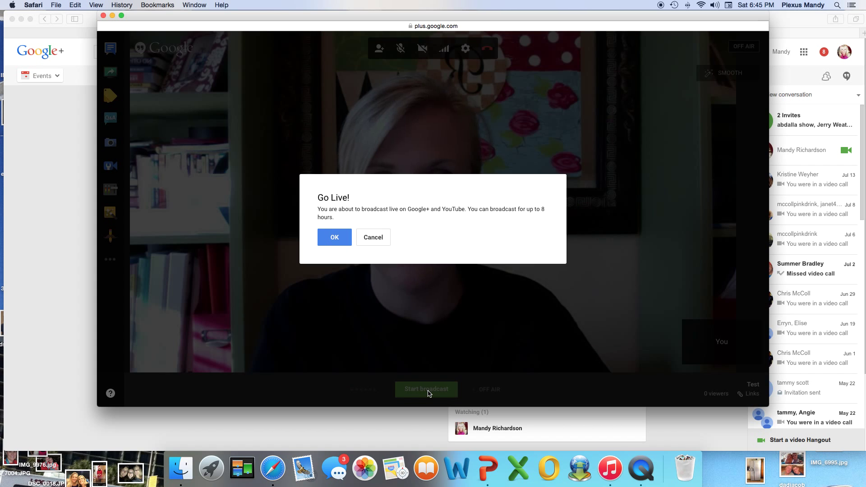
pyautogui.click(335, 237)
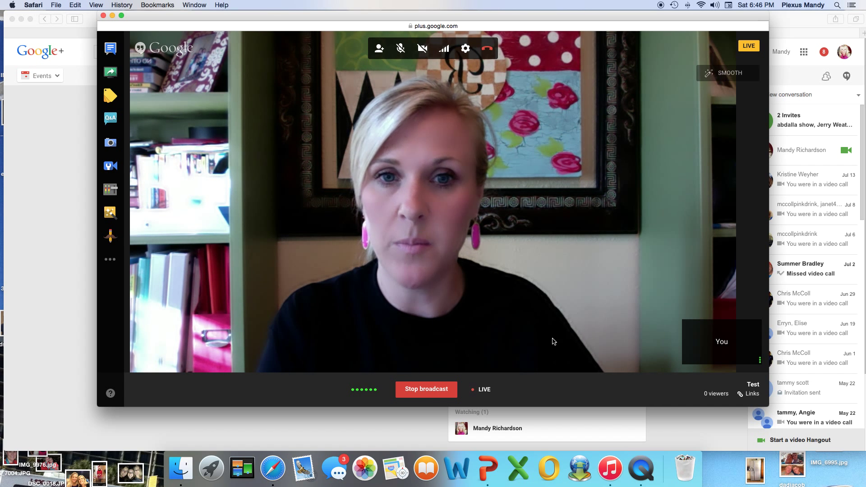
pyautogui.click(108, 190)
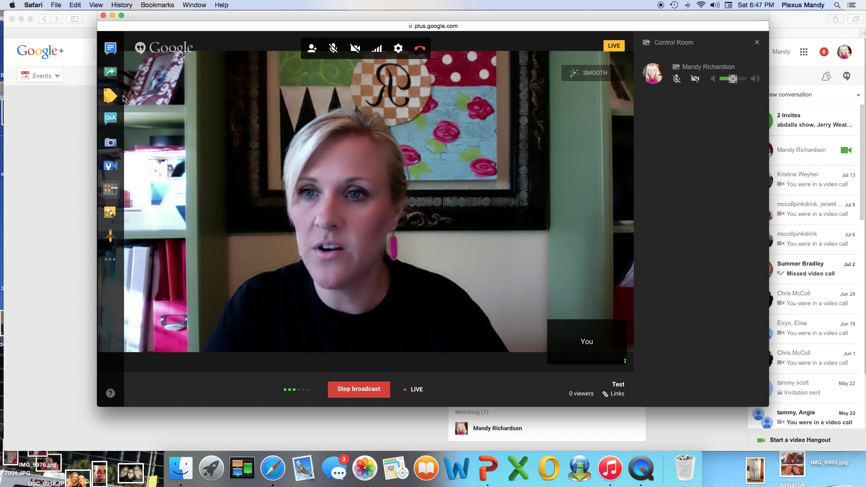
# Step: Start a screenshare of the PowerPoint window showing the "11 Ways to earn with Plexus" slide
pyautogui.click(111, 76)
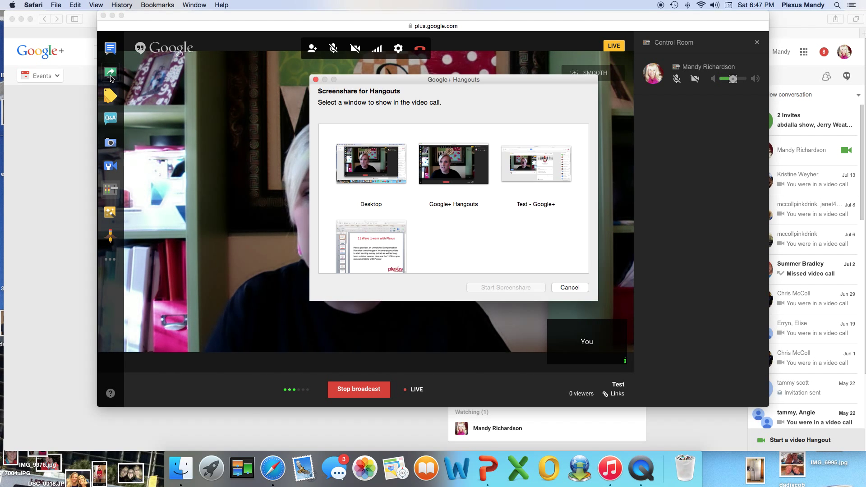
pyautogui.scroll(-1, 435, 193)
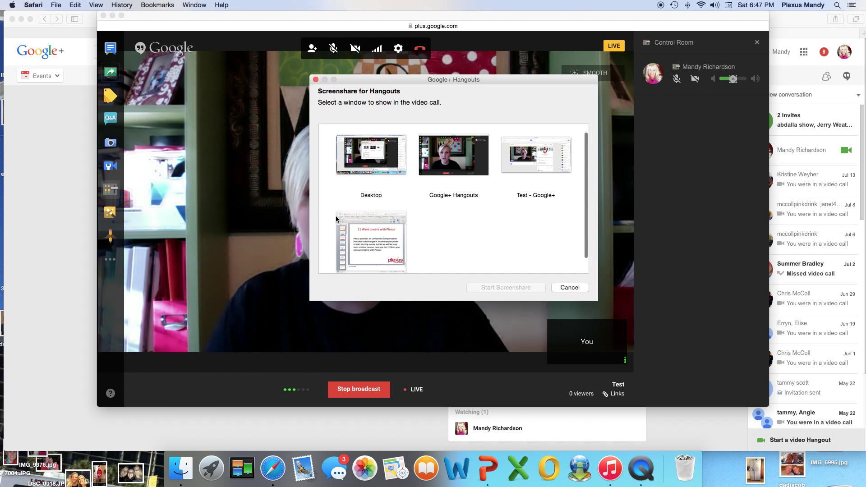
pyautogui.click(380, 229)
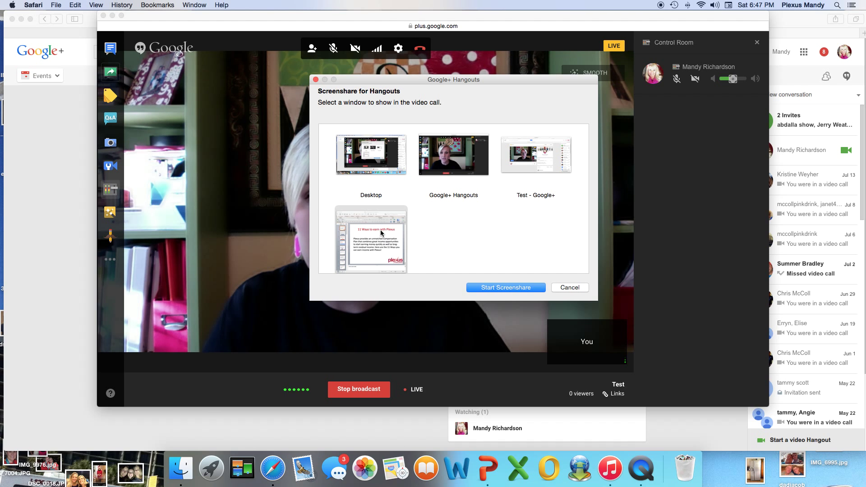
pyautogui.click(525, 288)
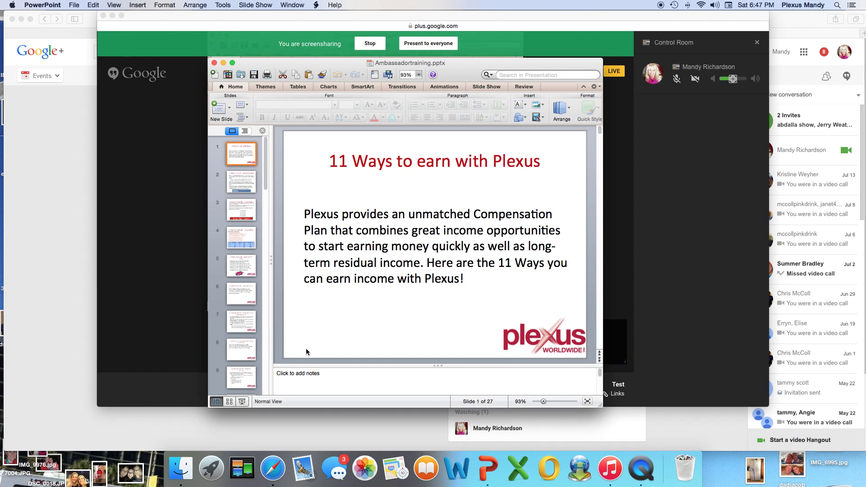
# Step: Switch the presentation to Slide Sorter view, run the slide show up to the third slide, and exit it
pyautogui.click(229, 401)
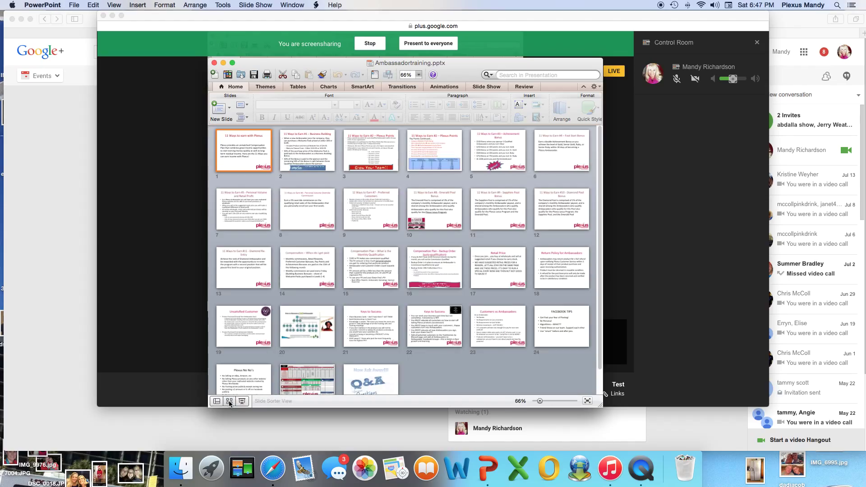
pyautogui.click(242, 402)
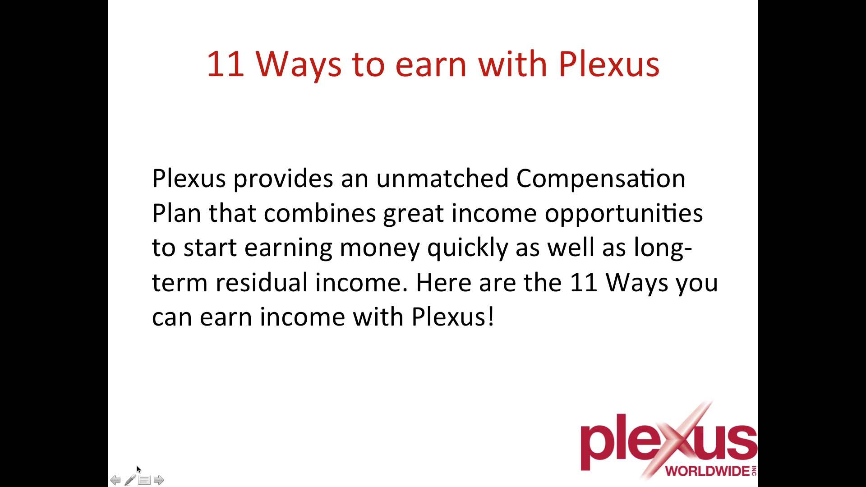
pyautogui.click(159, 480)
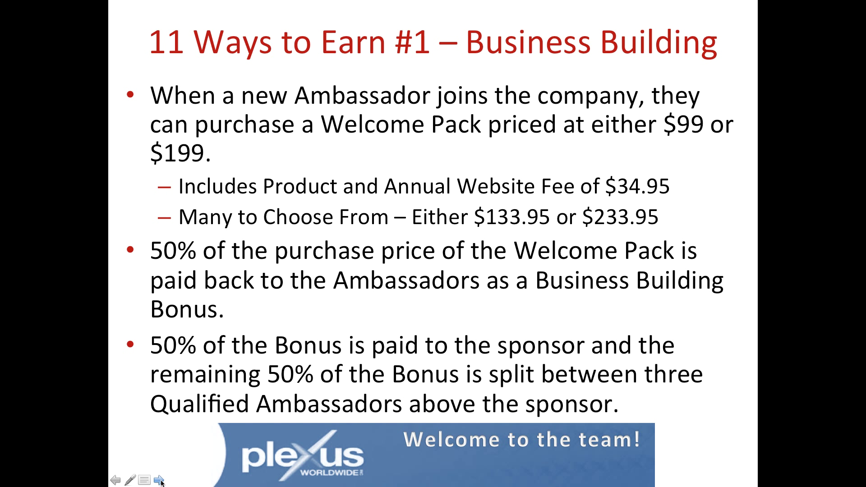
pyautogui.click(159, 480)
pyautogui.press('Escape')
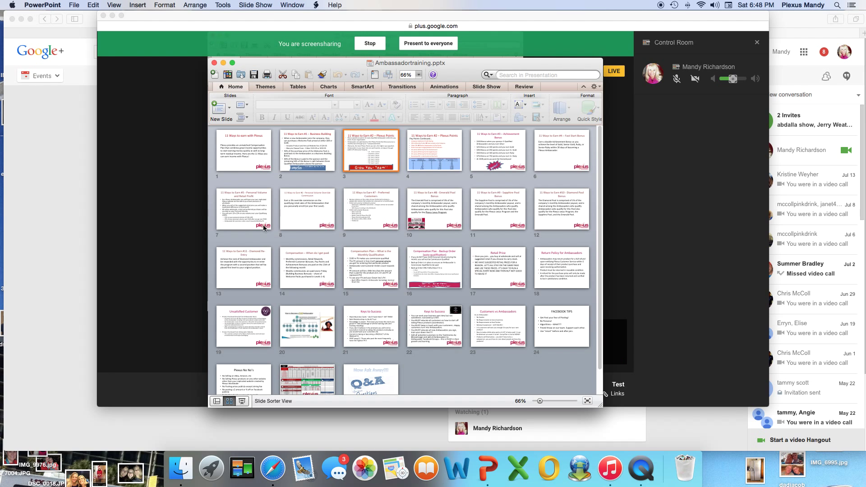
# Step: Stop the screenshare and end the live broadcast
pyautogui.click(371, 45)
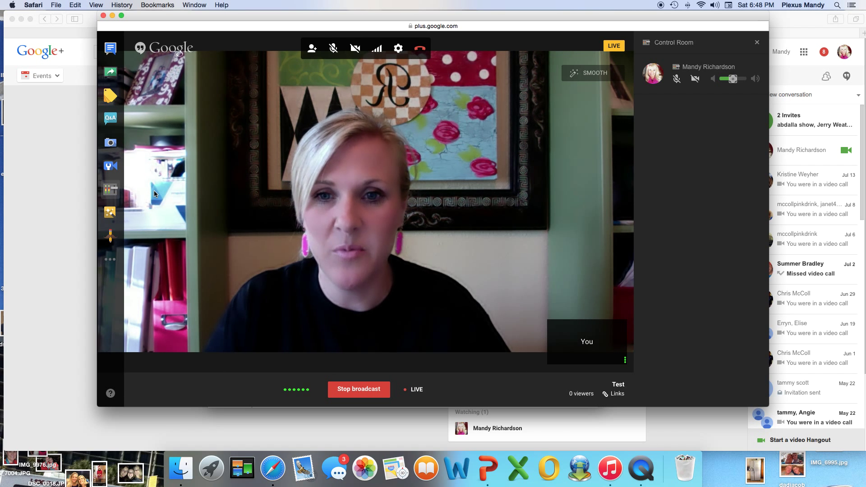
pyautogui.click(361, 390)
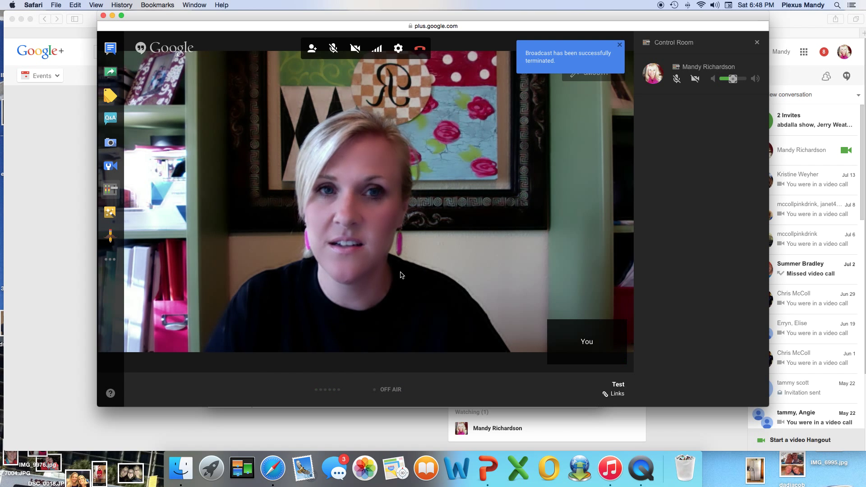